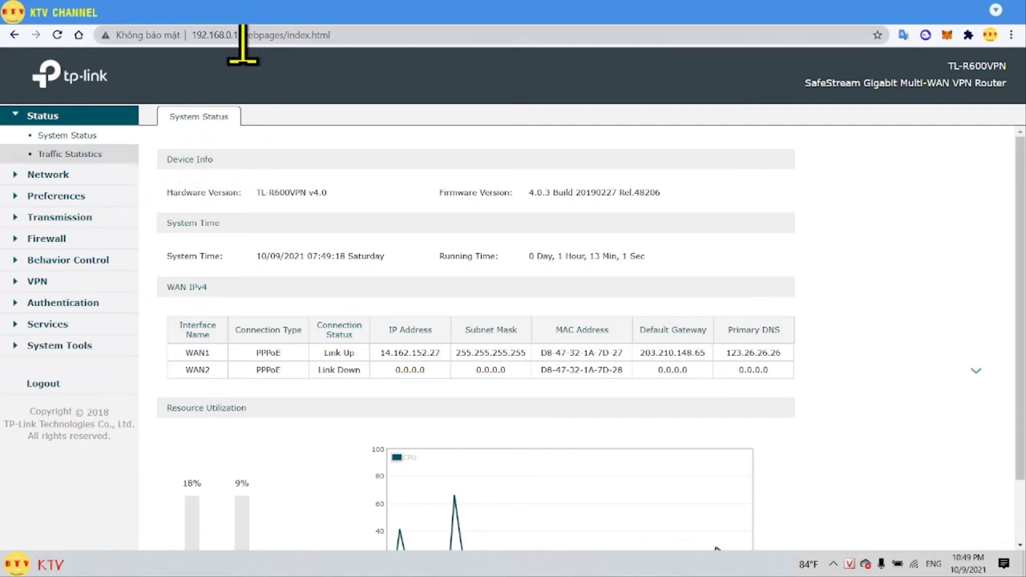
Review the router's device information and its local address from the System Status page.
{"action": "left_click_drag", "start_coordinate": [167, 158], "coordinate": [214, 159]}
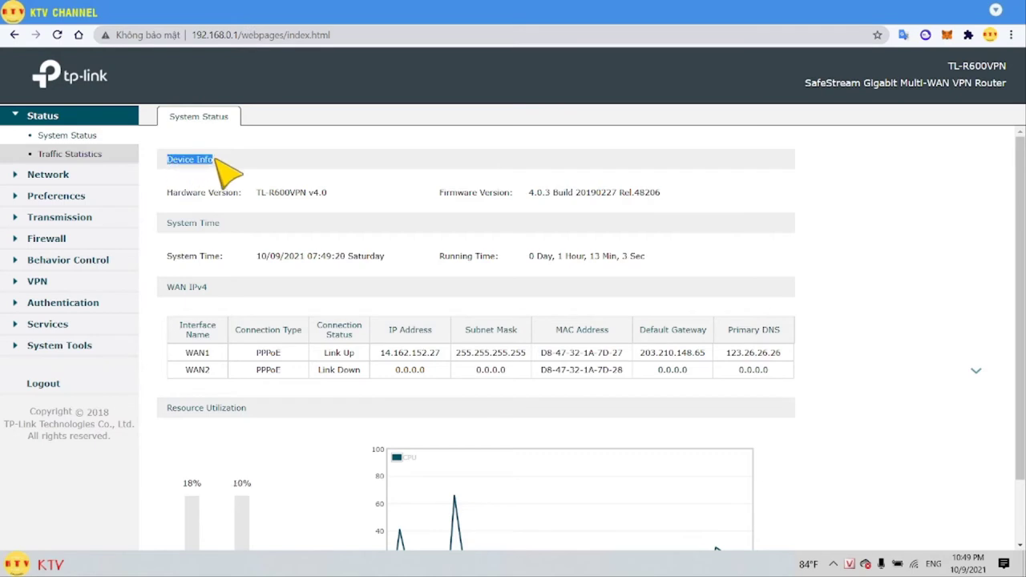
{"action": "left_click", "coordinate": [242, 161]}
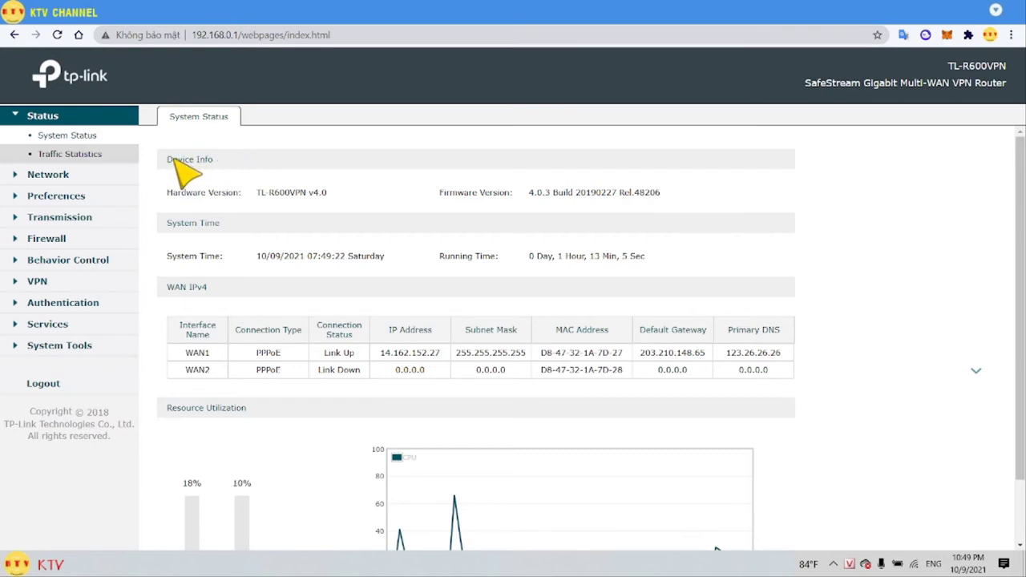
{"action": "left_click_drag", "start_coordinate": [170, 159], "coordinate": [224, 159]}
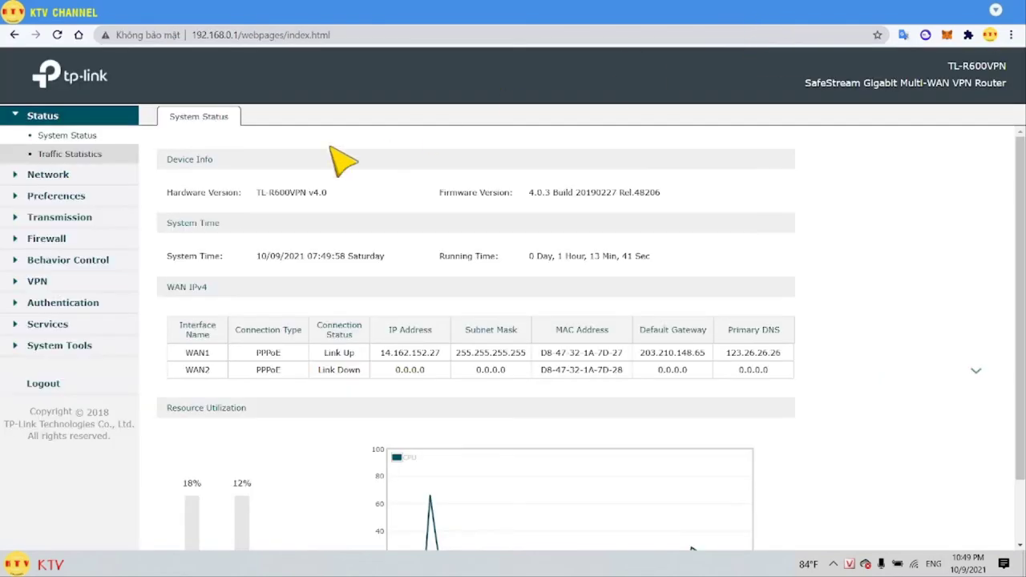
{"action": "left_click_drag", "start_coordinate": [241, 36], "coordinate": [196, 38]}
{"action": "left_click", "coordinate": [245, 38]}
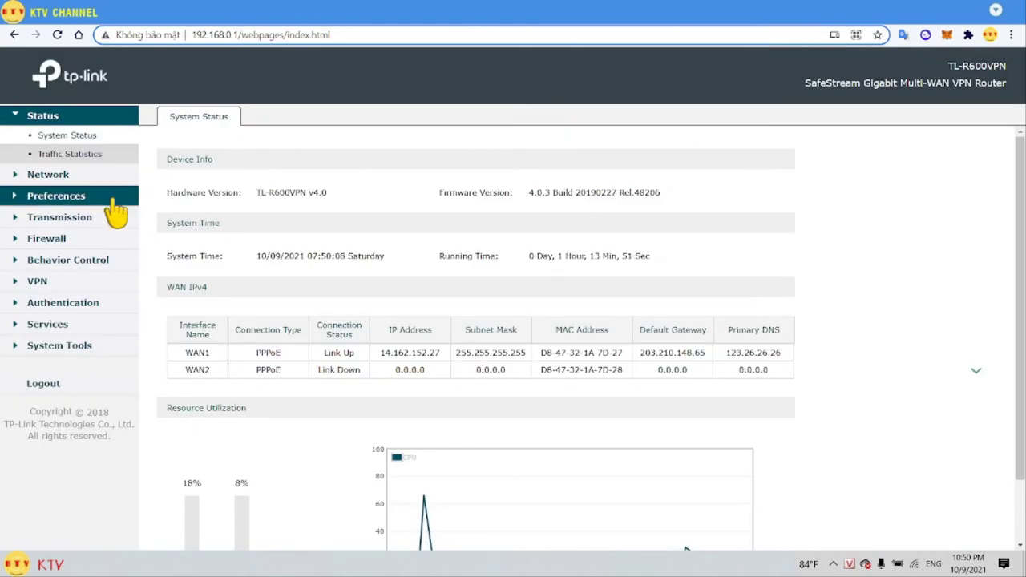
Open the WAN1 connection configuration in the network settings and check its connection type options.
{"action": "left_click", "coordinate": [48, 178]}
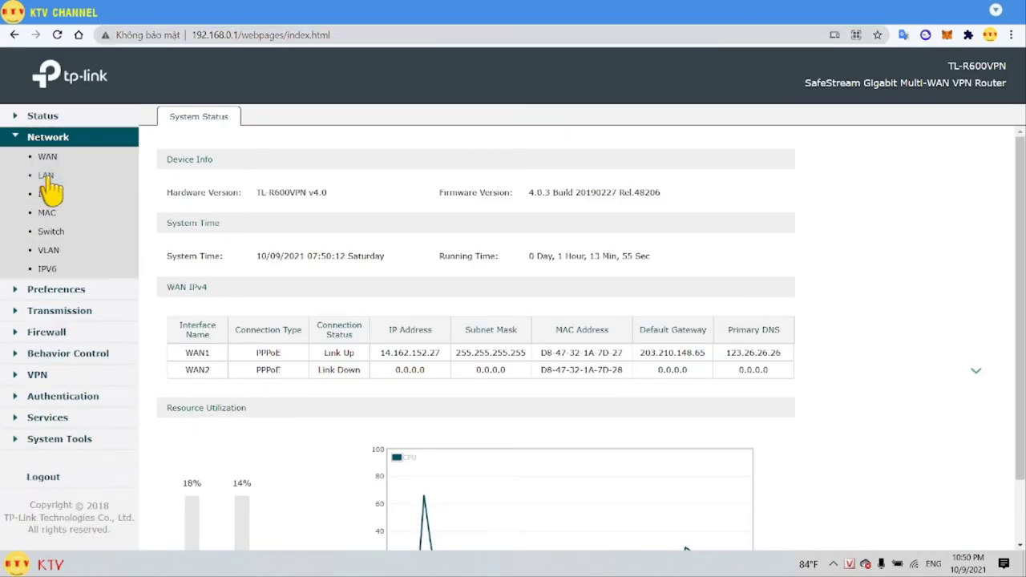
{"action": "left_click", "coordinate": [48, 157]}
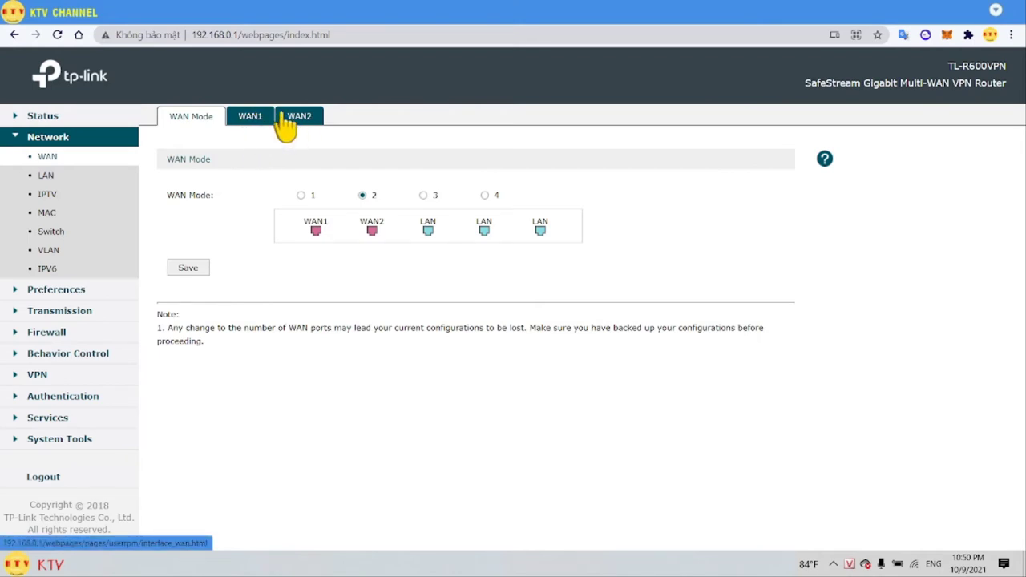
{"action": "left_click", "coordinate": [250, 118]}
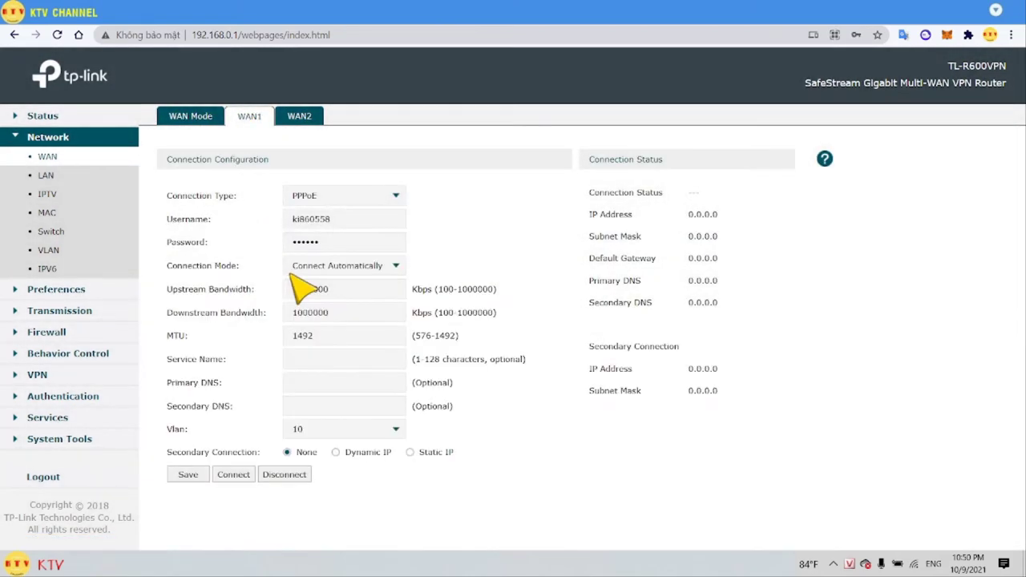
{"action": "left_click", "coordinate": [365, 198]}
{"action": "left_click", "coordinate": [456, 234]}
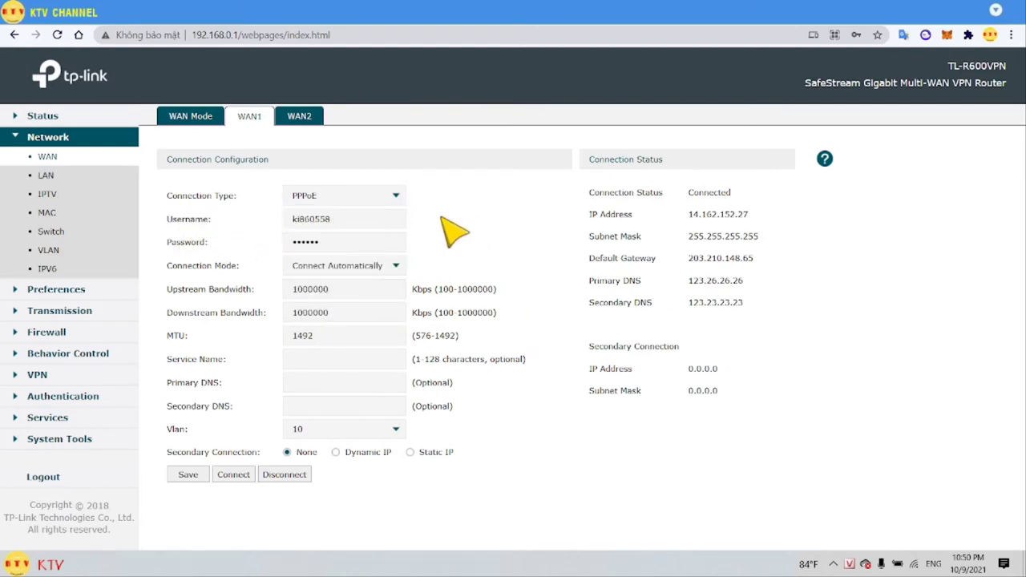
Examine the PPPoE username, password and connection mode settings of WAN1.
{"action": "double_click", "coordinate": [295, 220]}
{"action": "left_click", "coordinate": [425, 224]}
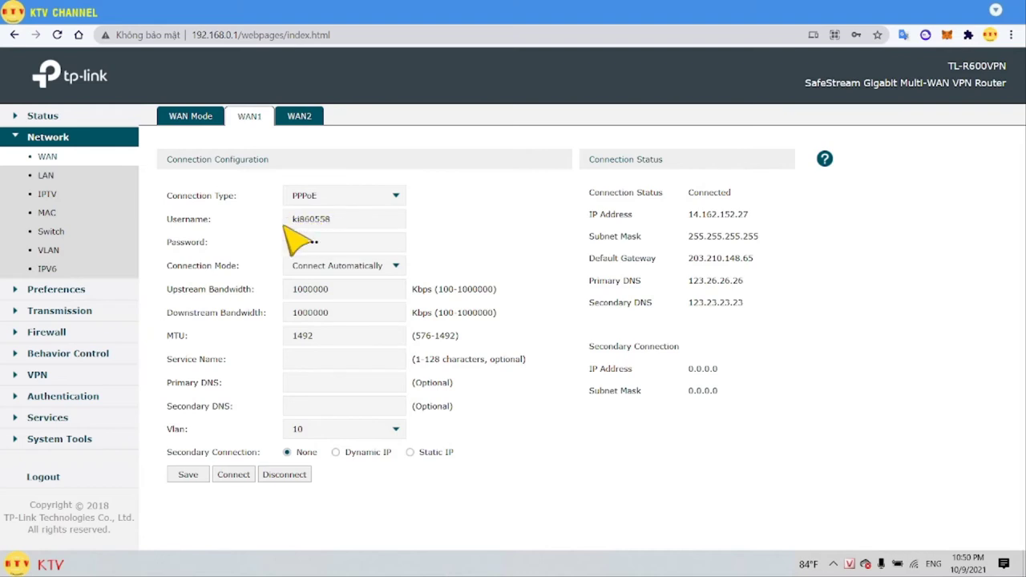
{"action": "left_click_drag", "start_coordinate": [215, 247], "coordinate": [174, 228]}
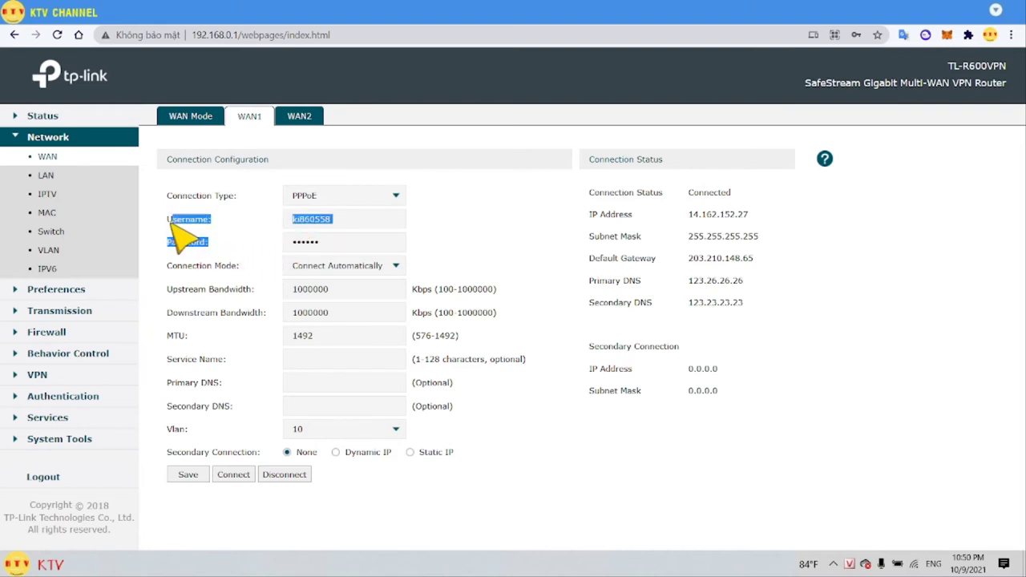
{"action": "left_click", "coordinate": [243, 227]}
{"action": "left_click_drag", "start_coordinate": [184, 237], "coordinate": [170, 222]}
{"action": "left_click", "coordinate": [237, 235]}
{"action": "left_click", "coordinate": [241, 236]}
{"action": "left_click", "coordinate": [239, 234]}
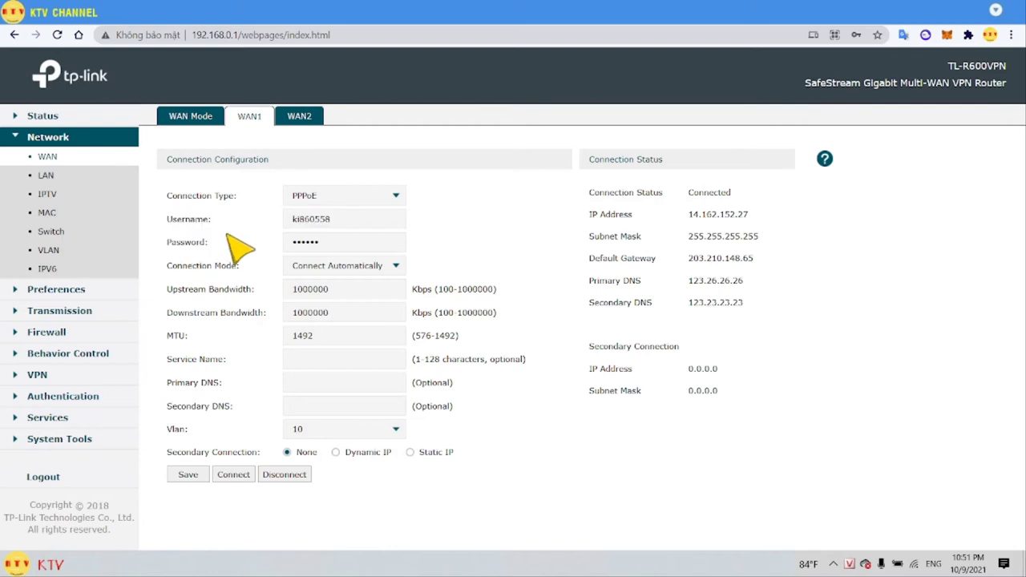
{"action": "mouse_move", "coordinate": [227, 242]}
{"action": "left_mouse_down"}
{"action": "mouse_move", "coordinate": [175, 232]}
{"action": "mouse_move", "coordinate": [170, 222]}
{"action": "mouse_move", "coordinate": [234, 241]}
{"action": "left_mouse_up"}
{"action": "left_click", "coordinate": [224, 236]}
{"action": "left_click", "coordinate": [234, 240]}
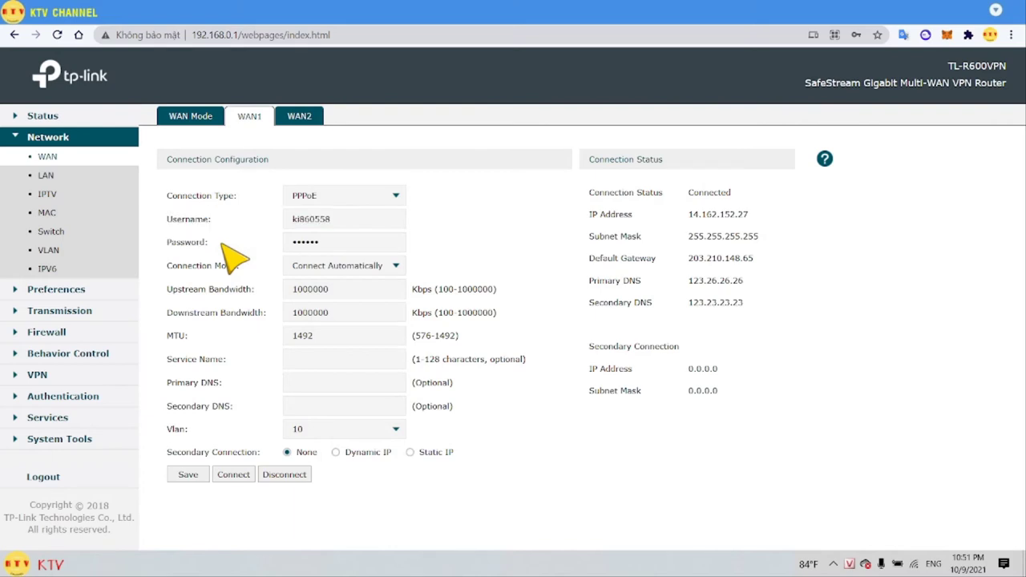
{"action": "left_click_drag", "start_coordinate": [231, 236], "coordinate": [174, 225]}
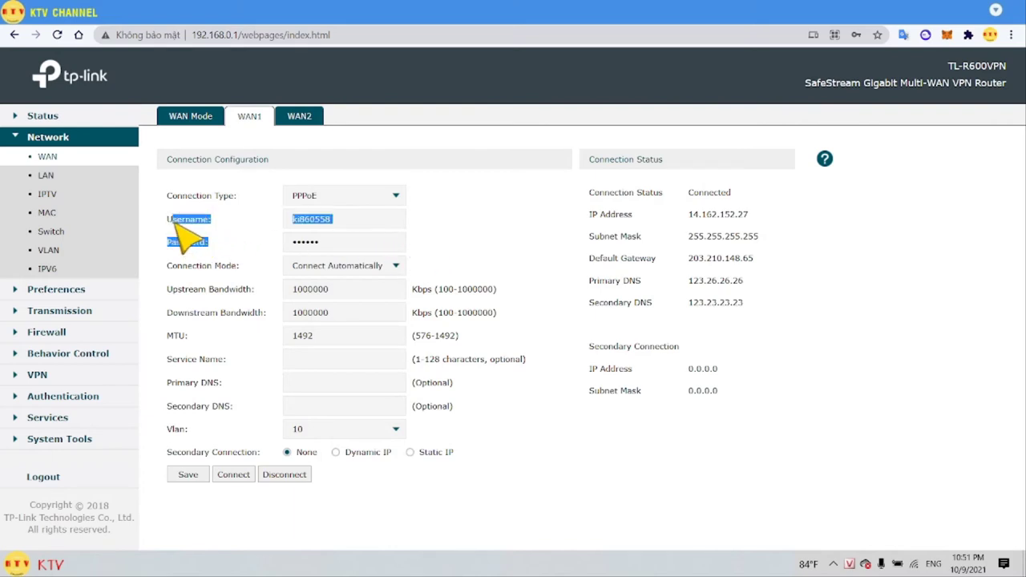
{"action": "left_click", "coordinate": [250, 229]}
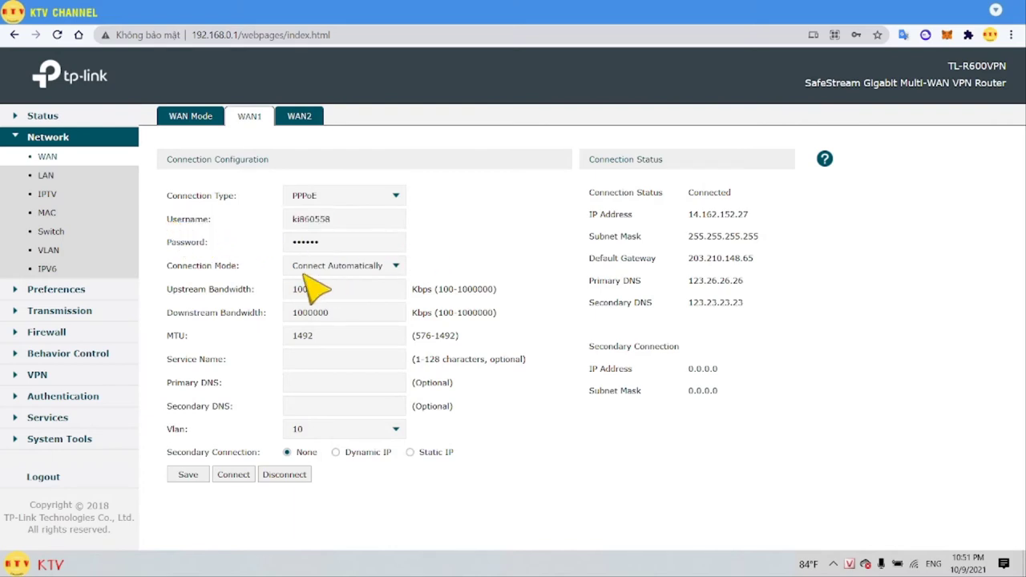
{"action": "left_click_drag", "start_coordinate": [177, 267], "coordinate": [232, 268]}
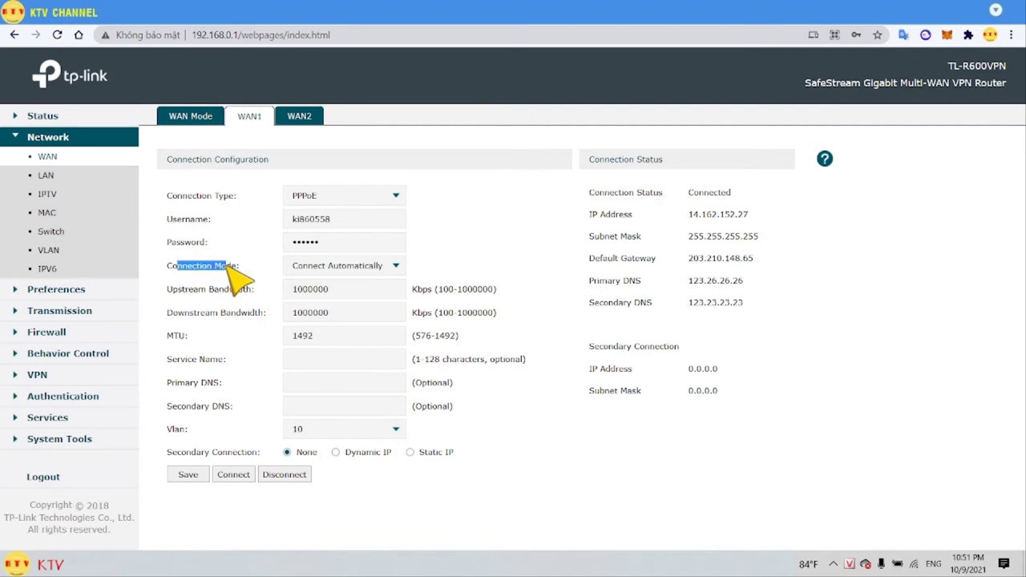
{"action": "left_click", "coordinate": [241, 269]}
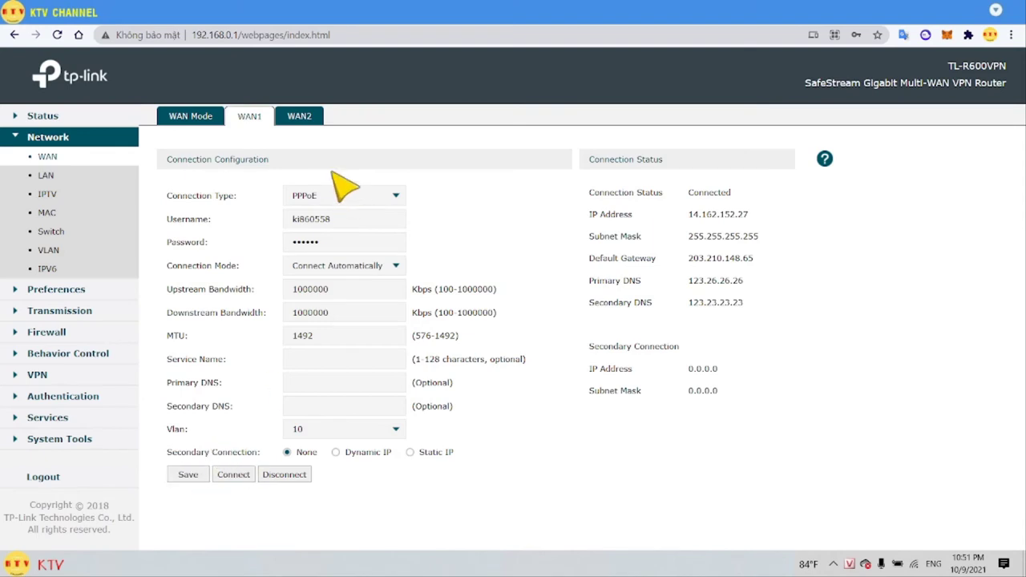
Open the WAN2 configuration and check its connection status.
{"action": "left_click", "coordinate": [298, 117]}
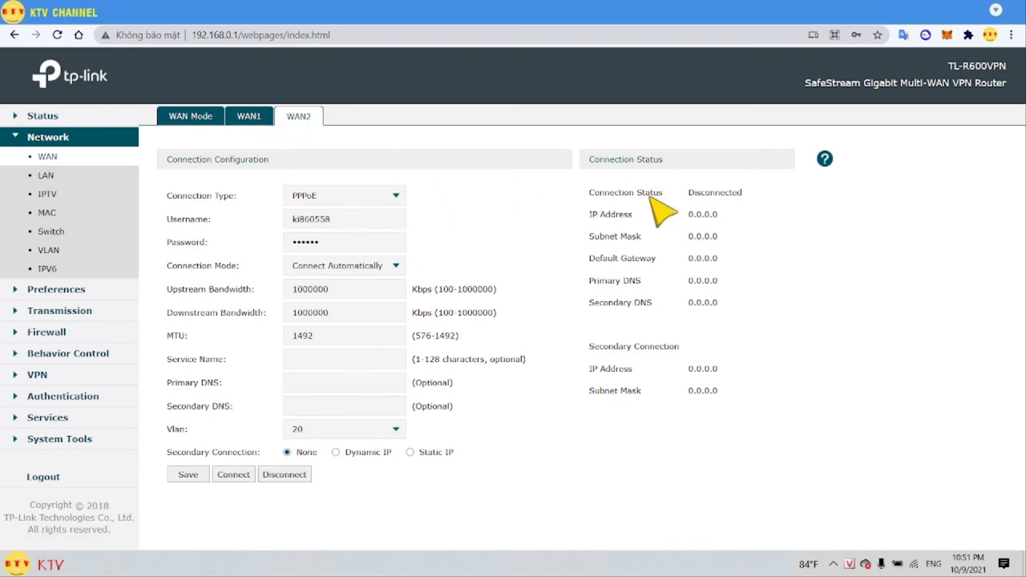
{"action": "left_click_drag", "start_coordinate": [592, 192], "coordinate": [761, 200]}
{"action": "left_click", "coordinate": [772, 198]}
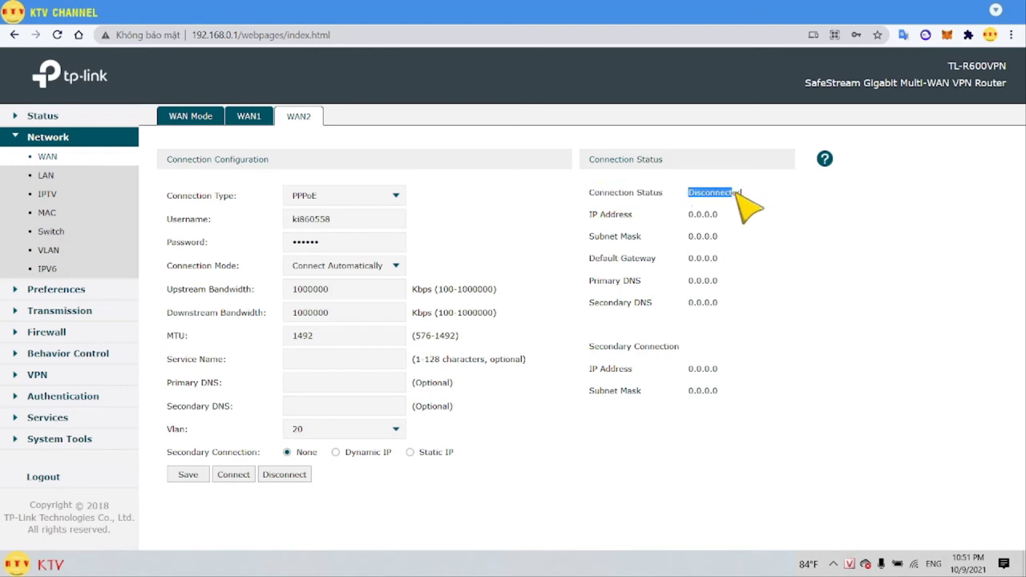
{"action": "left_click", "coordinate": [782, 204]}
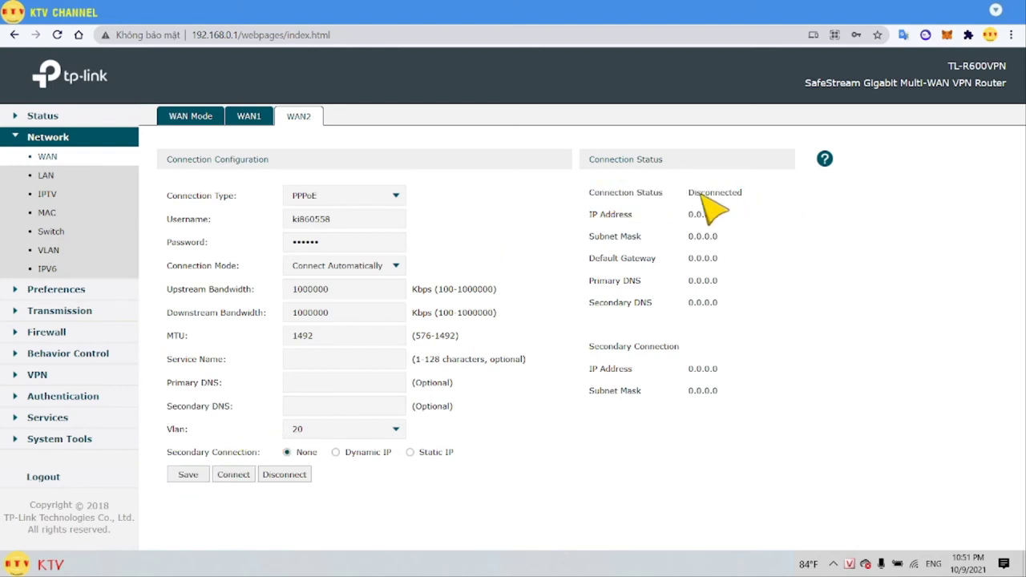
{"action": "left_click_drag", "start_coordinate": [690, 196], "coordinate": [752, 199]}
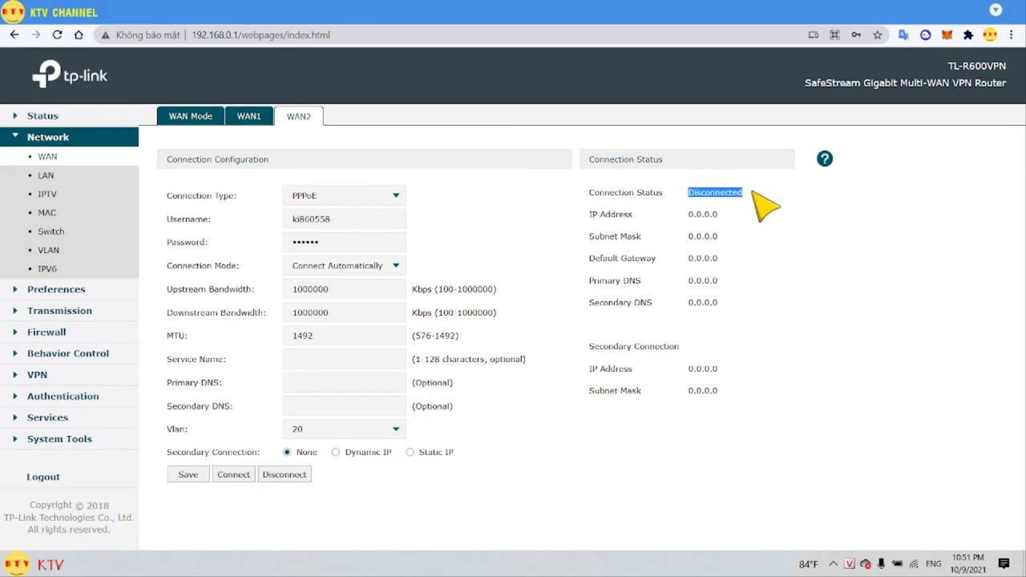
{"action": "left_click", "coordinate": [698, 196]}
{"action": "left_click_drag", "start_coordinate": [690, 194], "coordinate": [752, 196]}
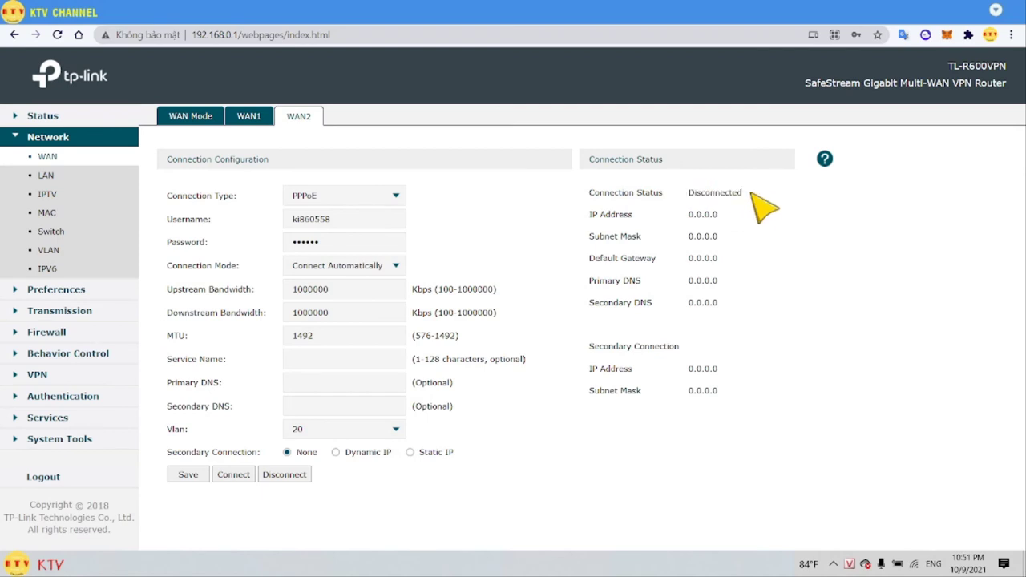
{"action": "left_click_drag", "start_coordinate": [689, 194], "coordinate": [741, 192]}
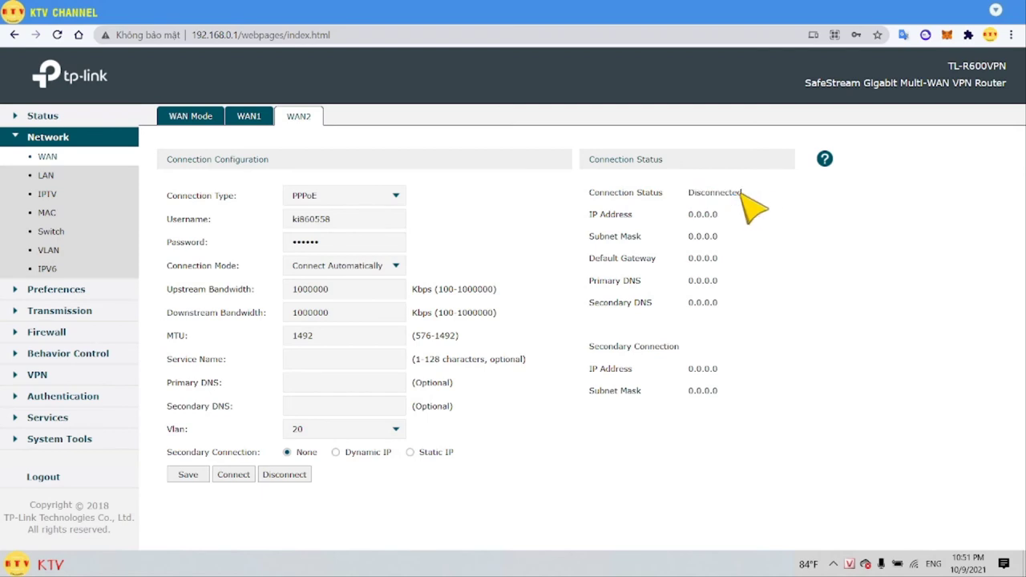
Connect WAN1 with its existing PPPoE settings and check its connection status.
{"action": "left_click", "coordinate": [251, 116]}
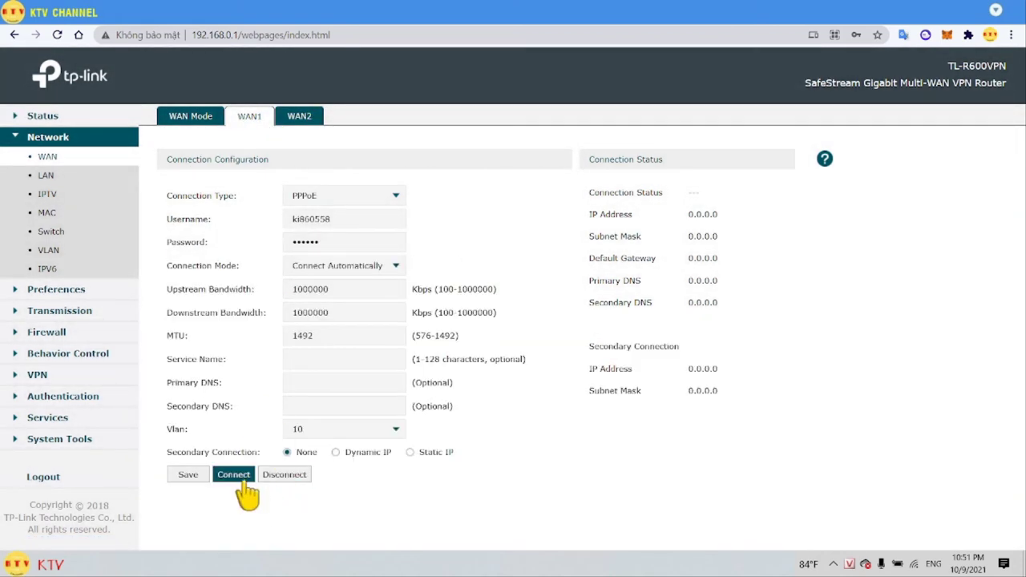
{"action": "left_click", "coordinate": [233, 475]}
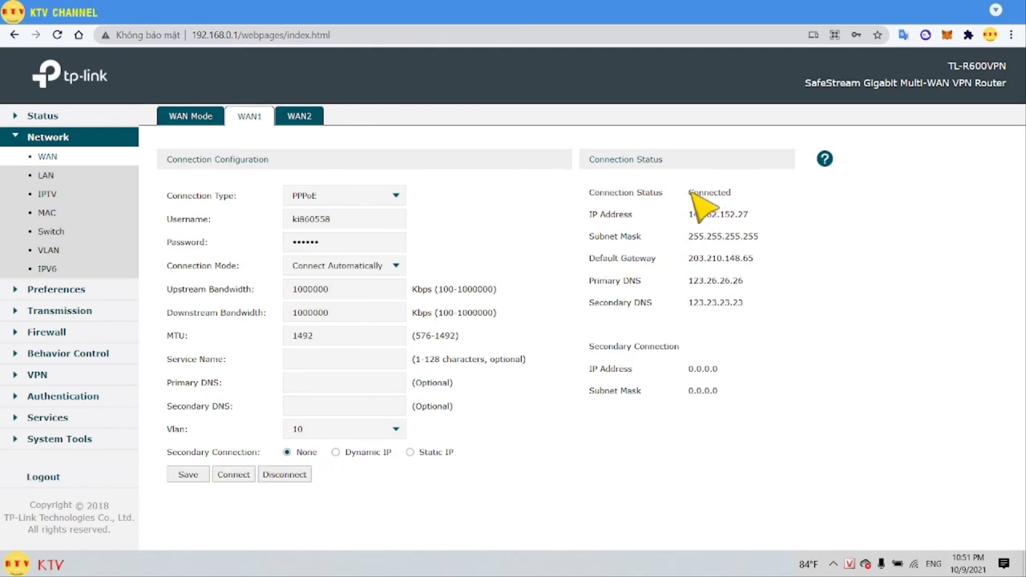
{"action": "left_click_drag", "start_coordinate": [688, 192], "coordinate": [736, 193]}
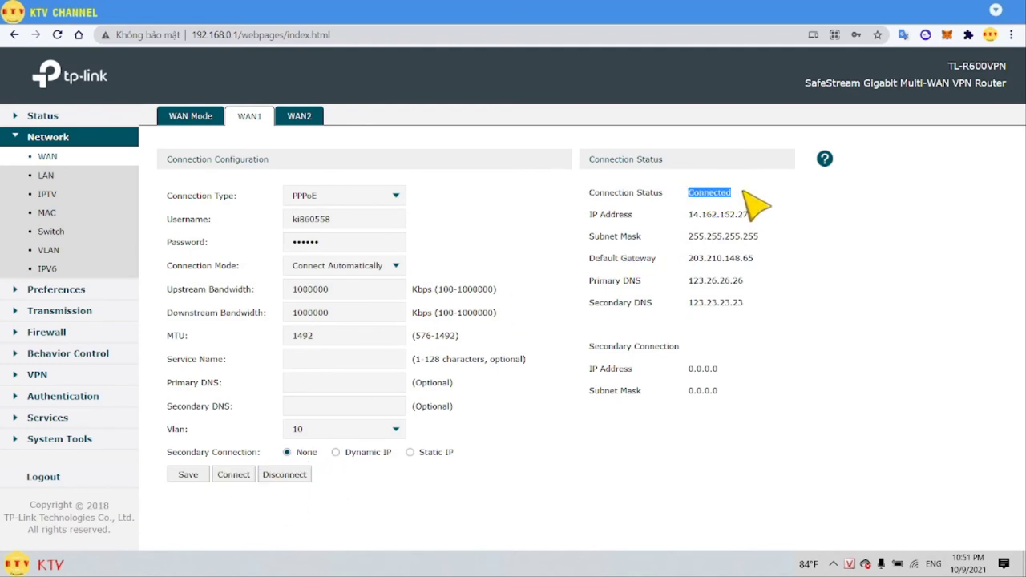
{"action": "left_click", "coordinate": [686, 193]}
{"action": "left_click_drag", "start_coordinate": [687, 192], "coordinate": [734, 193]}
{"action": "left_click", "coordinate": [687, 193]}
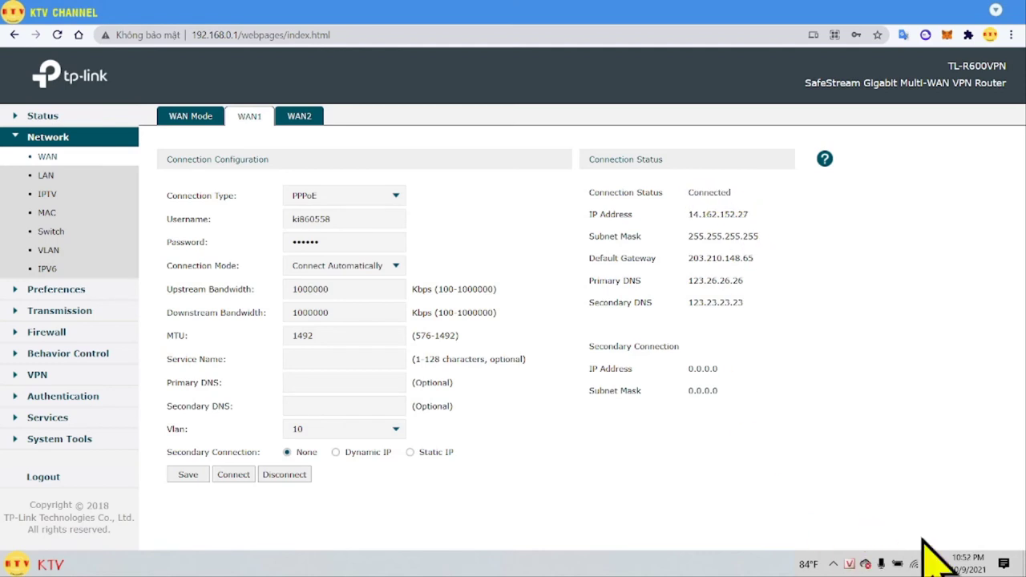
{"action": "mouse_move", "coordinate": [914, 566]}
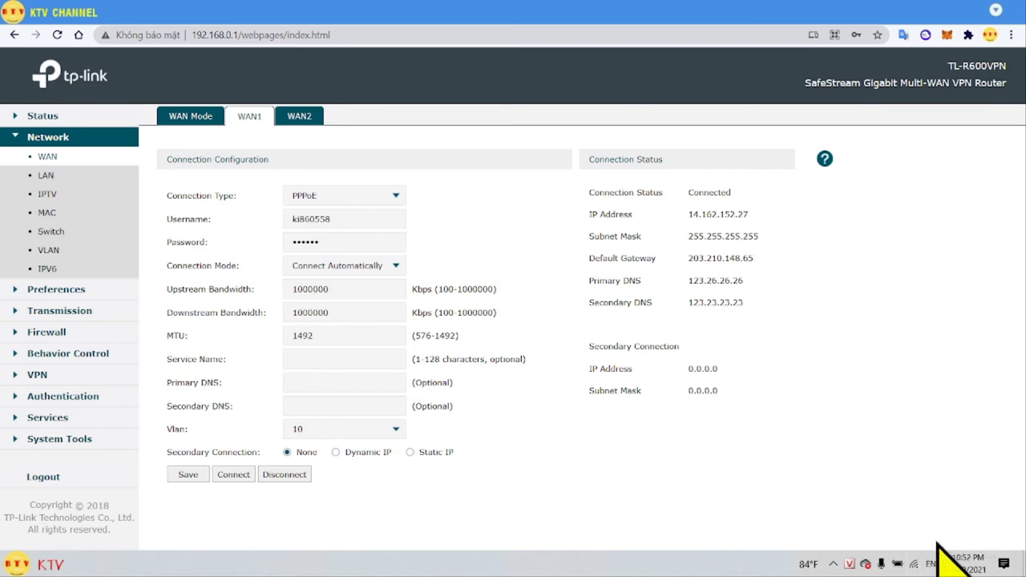
{"action": "left_click", "coordinate": [50, 144]}
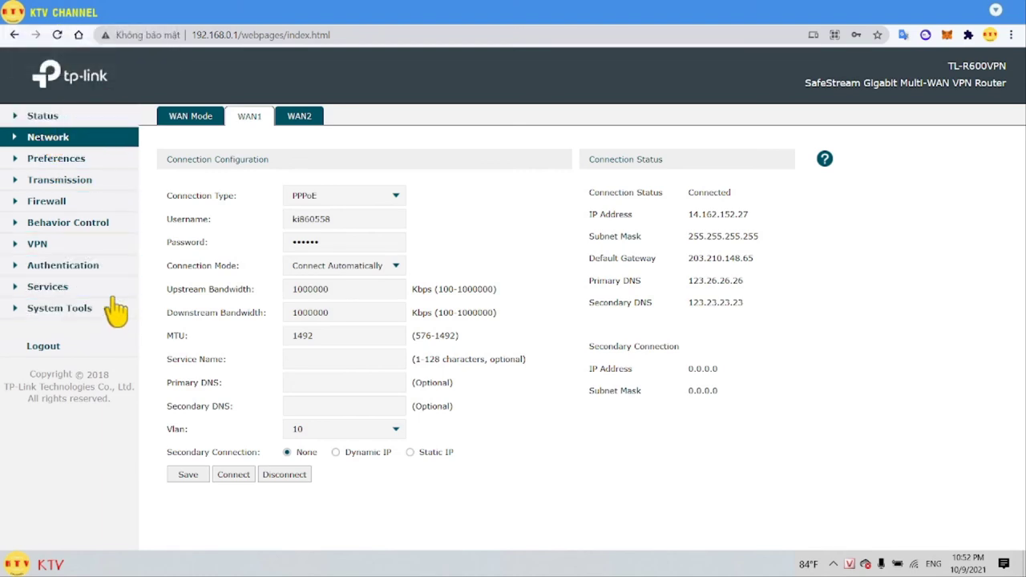
{"action": "left_click", "coordinate": [80, 202]}
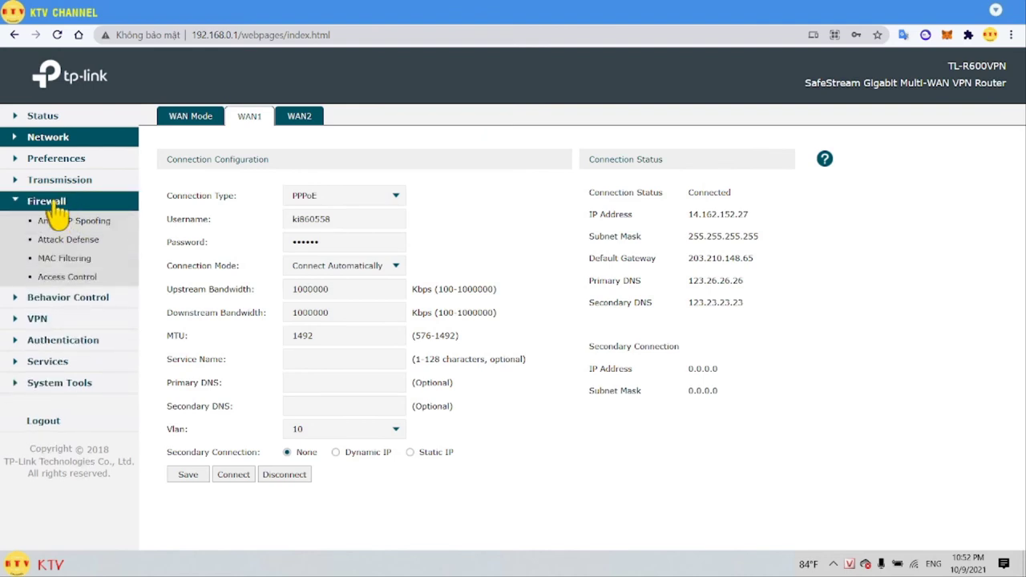
{"action": "left_click", "coordinate": [57, 203]}
{"action": "left_click", "coordinate": [91, 288]}
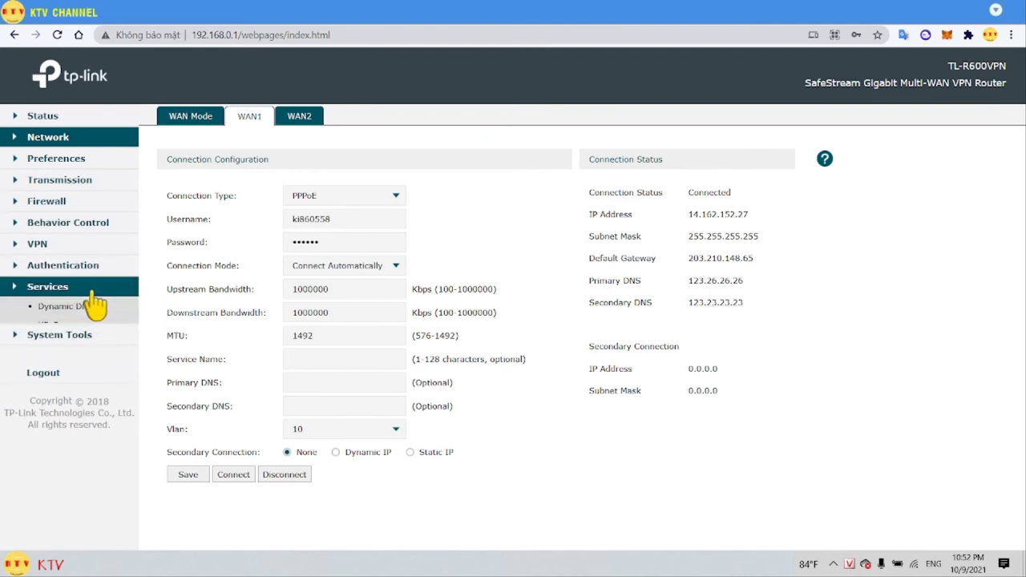
{"action": "left_click", "coordinate": [81, 290]}
{"action": "left_click", "coordinate": [76, 245]}
{"action": "left_click", "coordinate": [84, 248]}
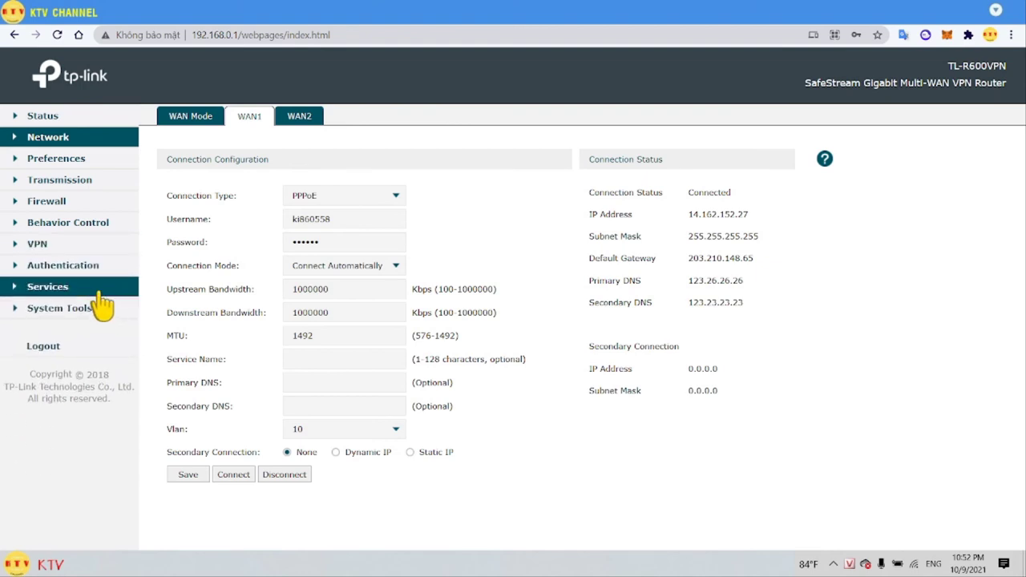
{"action": "left_click", "coordinate": [85, 266]}
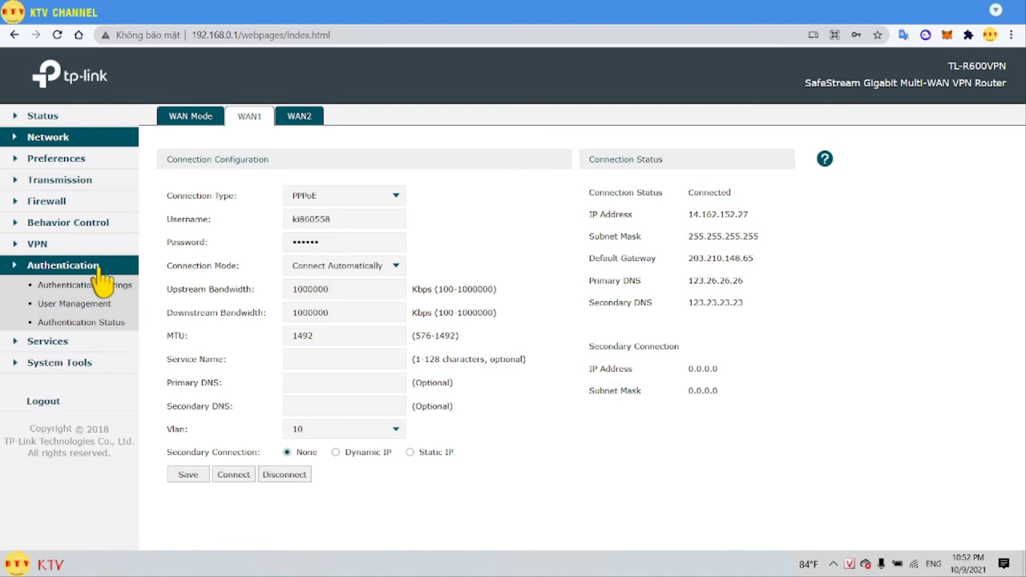
{"action": "left_click", "coordinate": [89, 267]}
View the router's administrator account setup page and open the system time settings.
{"action": "left_click", "coordinate": [76, 311]}
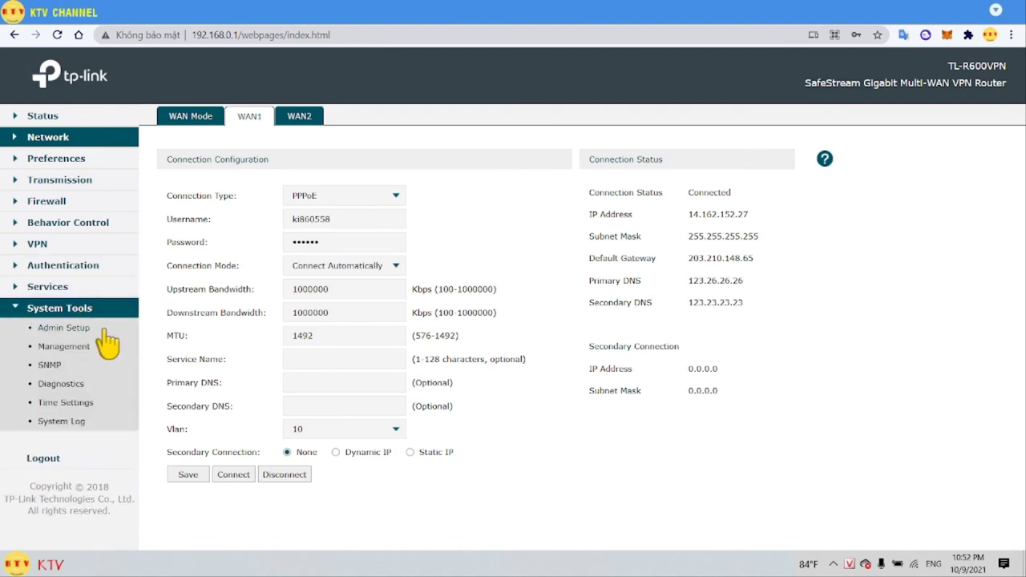
{"action": "left_click", "coordinate": [103, 329]}
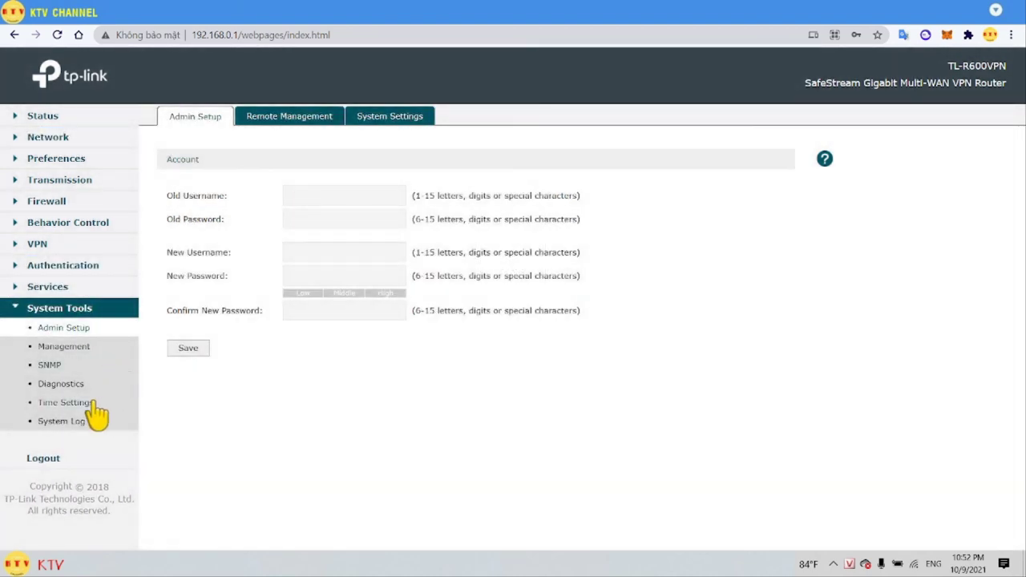
{"action": "left_click", "coordinate": [83, 405]}
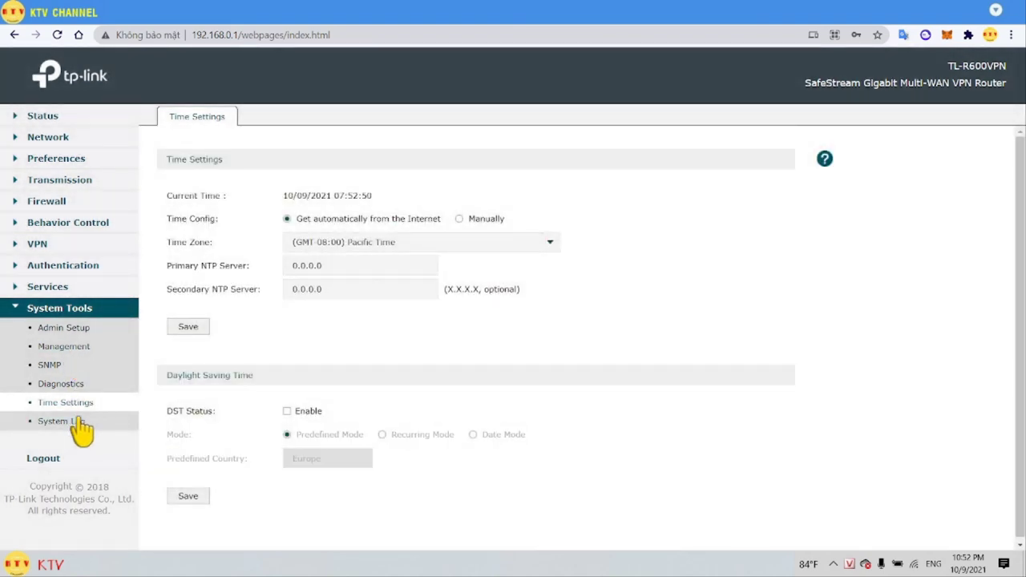
Open the router's system log and examine the event entries on the first page of the log list.
{"action": "left_click", "coordinate": [79, 427]}
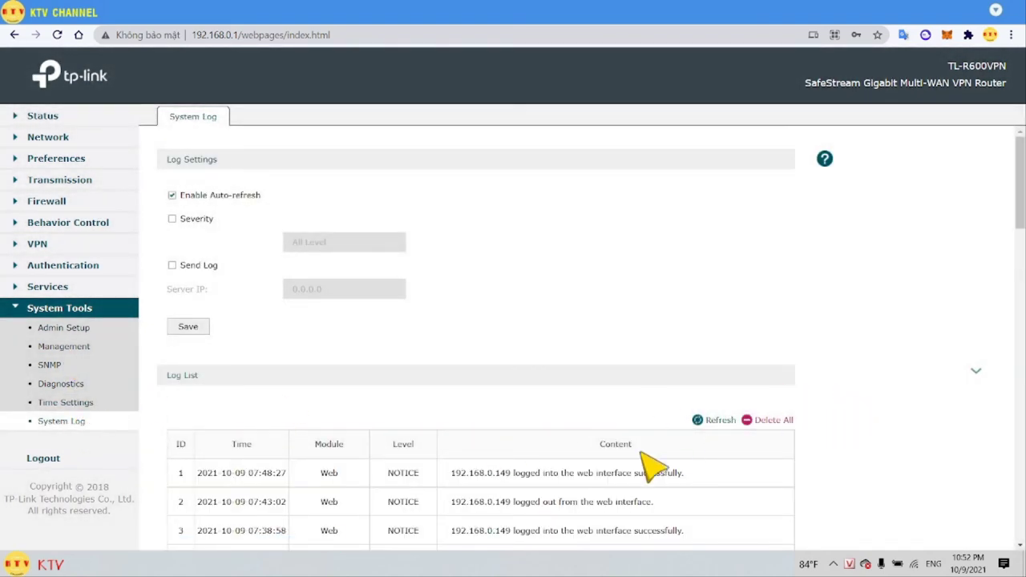
{"action": "scroll", "coordinate": [607, 486], "scroll_direction": "down", "scroll_amount": 9}
{"action": "scroll", "coordinate": [607, 486], "scroll_direction": "down", "scroll_amount": 8}
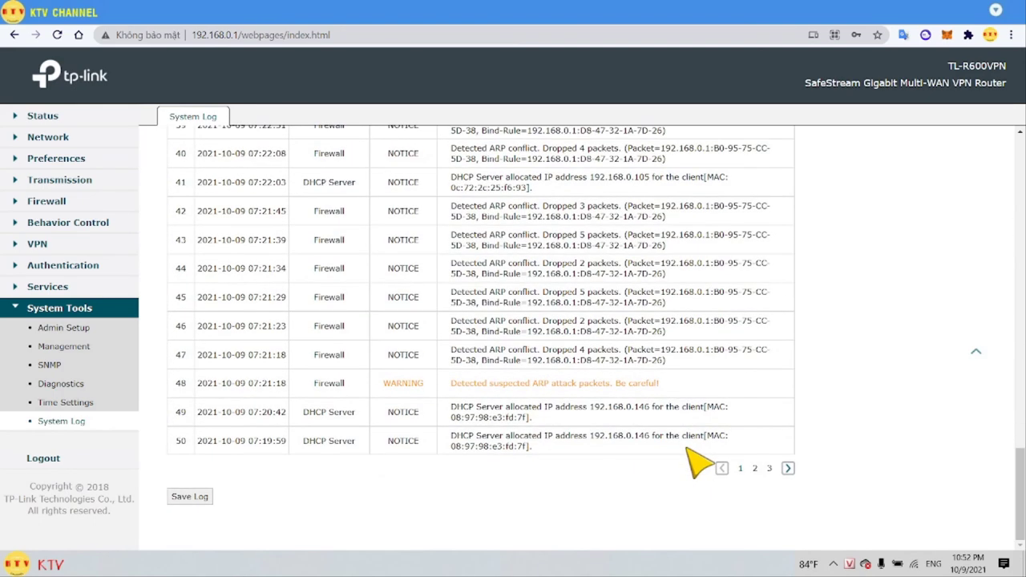
{"action": "scroll", "coordinate": [449, 457], "scroll_direction": "up", "scroll_amount": 4}
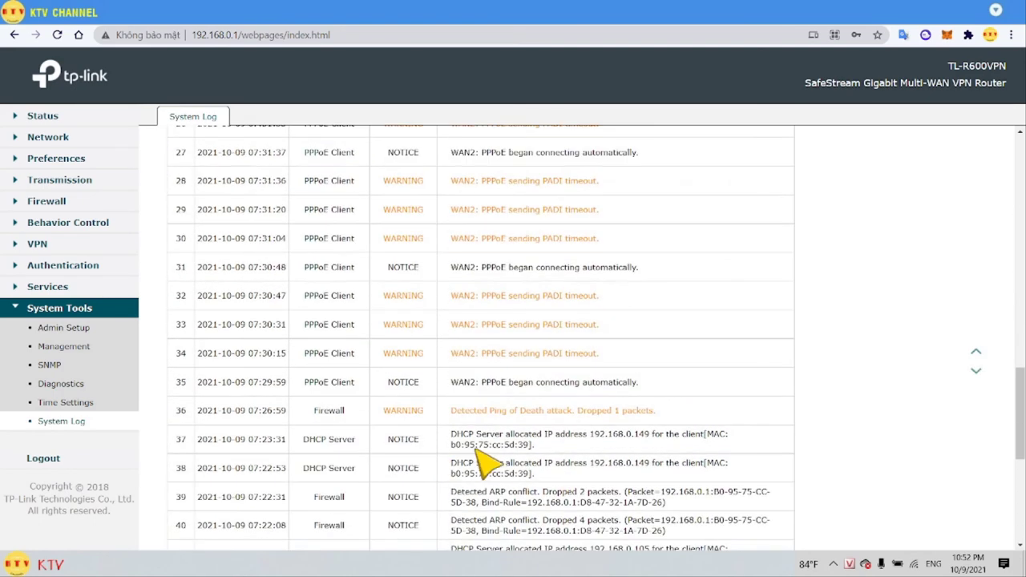
{"action": "scroll", "coordinate": [481, 455], "scroll_direction": "down", "scroll_amount": 4}
{"action": "scroll", "coordinate": [493, 449], "scroll_direction": "up", "scroll_amount": 14}
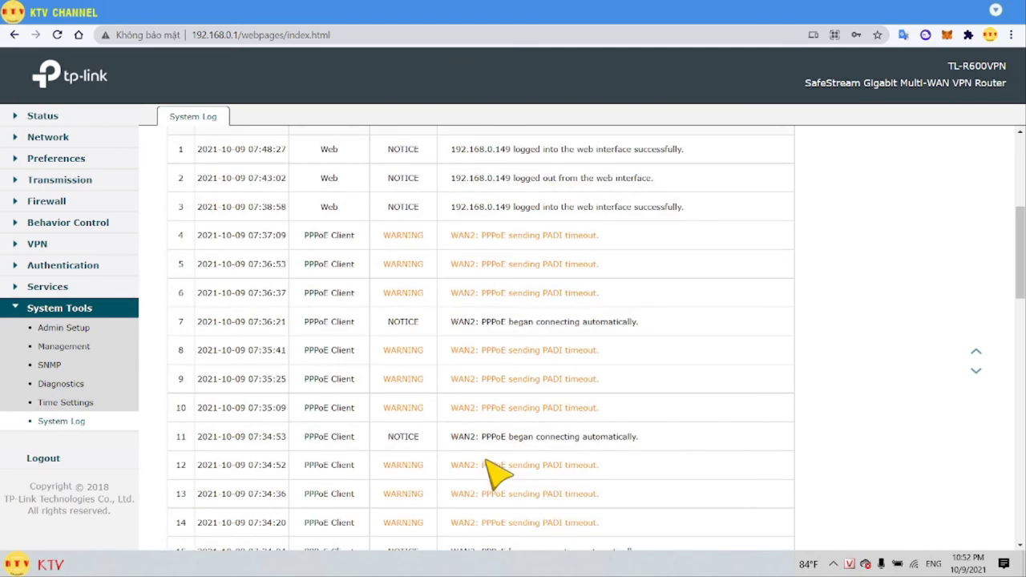
{"action": "scroll", "coordinate": [593, 445], "scroll_direction": "down", "scroll_amount": 12}
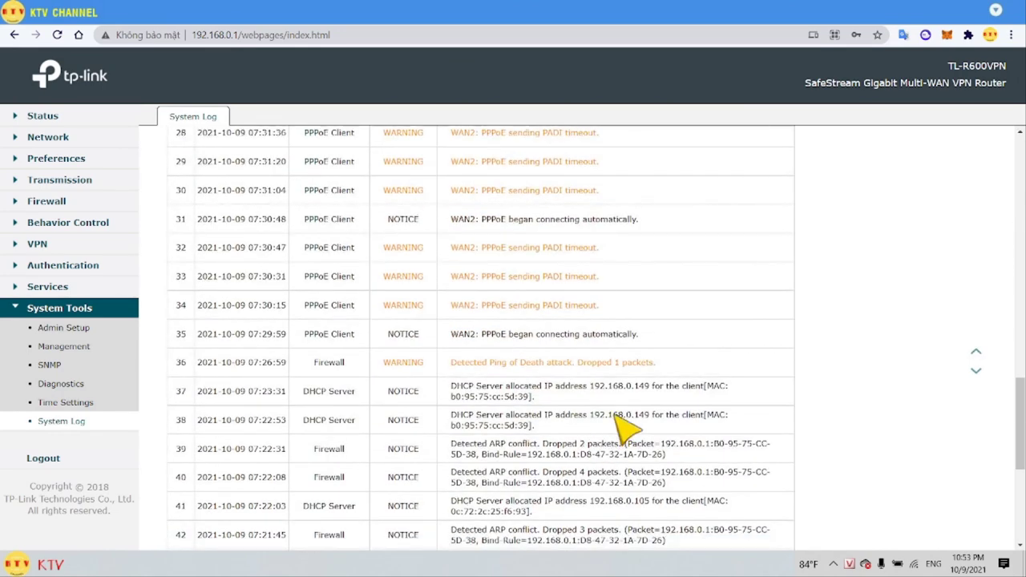
{"action": "scroll", "coordinate": [609, 440], "scroll_direction": "down", "scroll_amount": 4}
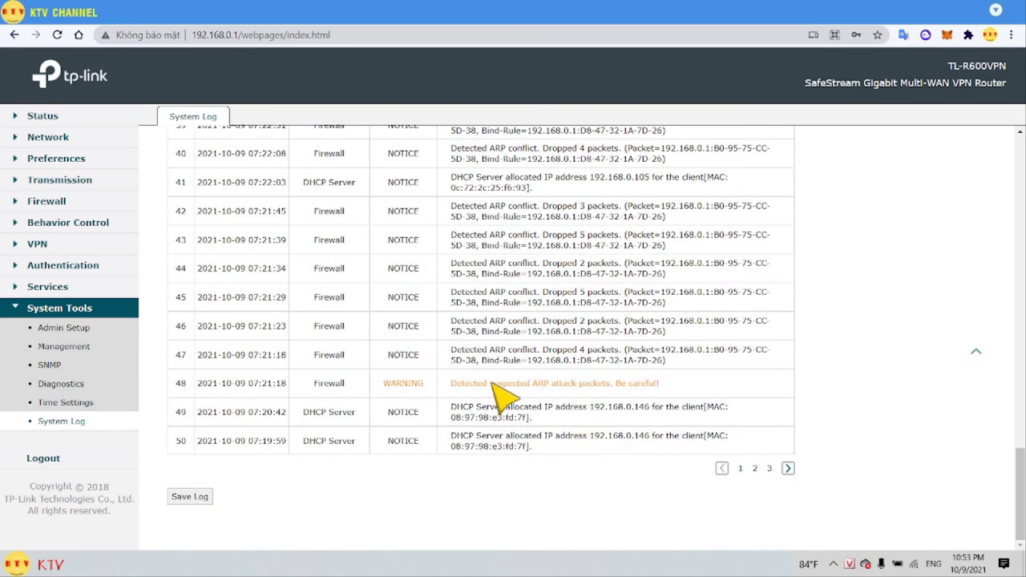
Highlight the suspected ARP attack warning text in log entry 48 to examine it.
{"action": "left_click_drag", "start_coordinate": [457, 384], "coordinate": [630, 385]}
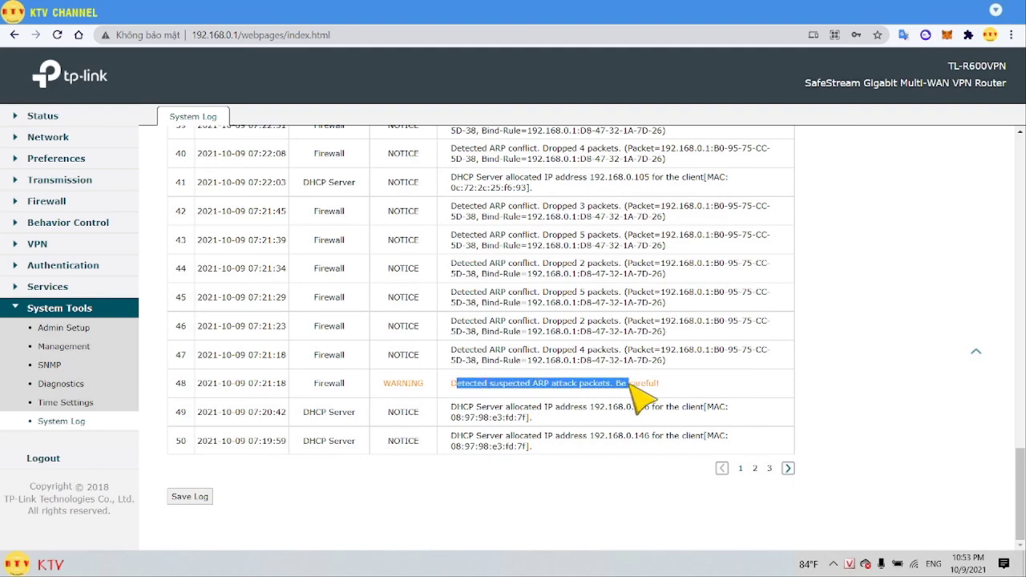
{"action": "left_click", "coordinate": [633, 384]}
{"action": "left_click_drag", "start_coordinate": [469, 385], "coordinate": [579, 385]}
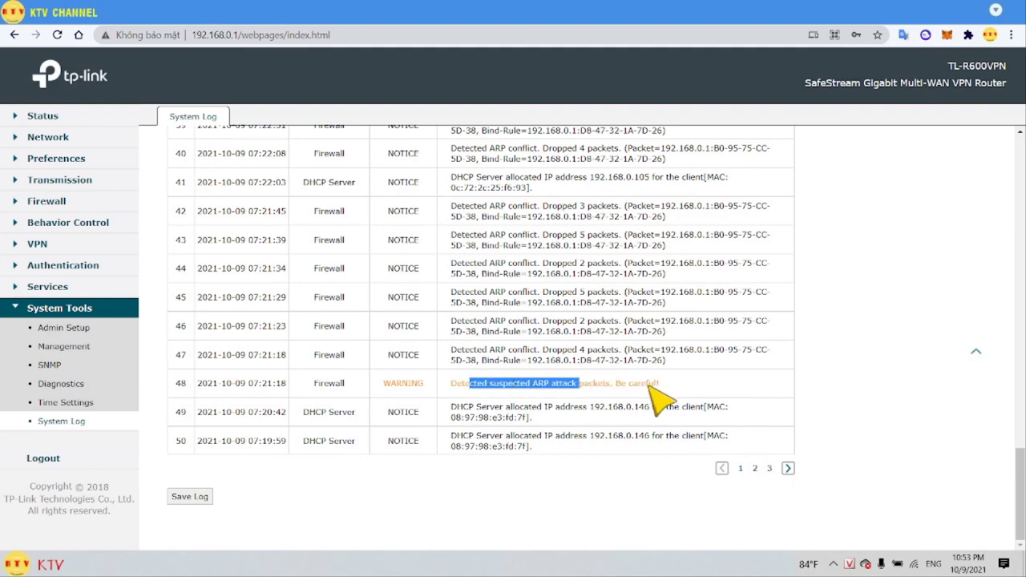
{"action": "scroll", "coordinate": [656, 387], "scroll_direction": "up", "scroll_amount": 10}
{"action": "scroll", "coordinate": [658, 389], "scroll_direction": "up", "scroll_amount": 5}
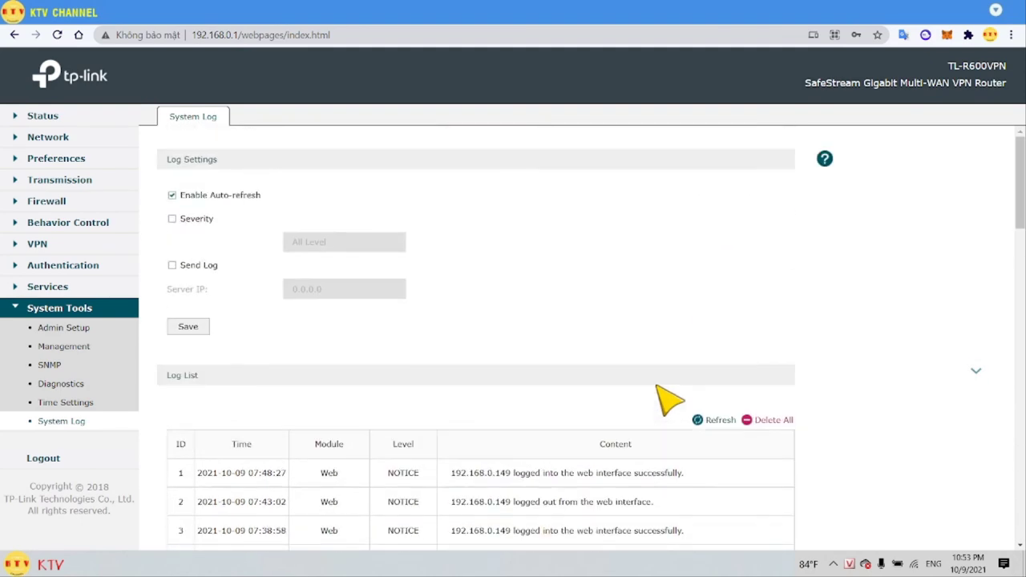
Open page 3 of the log list, examine its entries, and collapse the System Tools section.
{"action": "scroll", "coordinate": [658, 389], "scroll_direction": "down", "scroll_amount": 15}
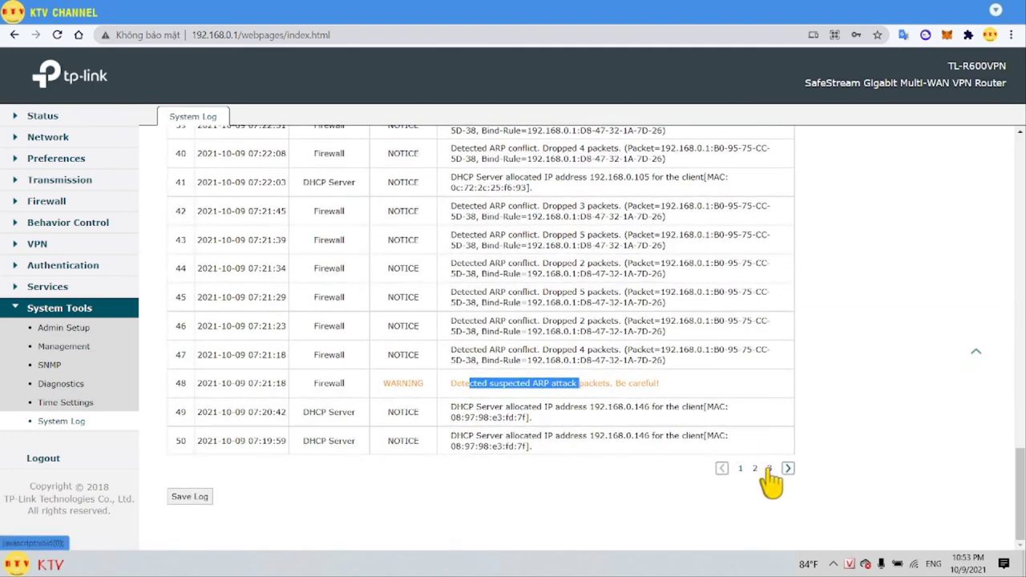
{"action": "left_click", "coordinate": [768, 467]}
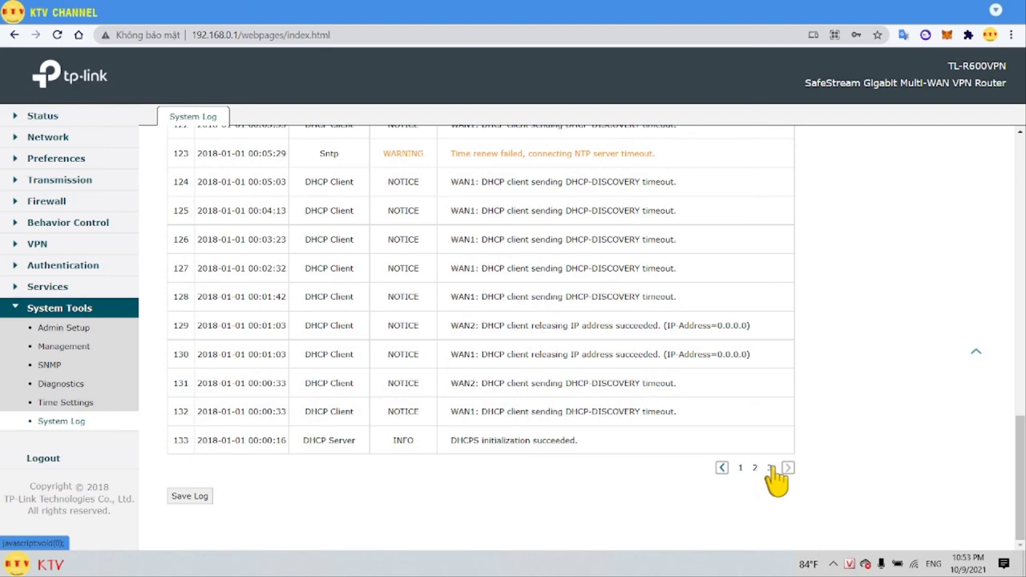
{"action": "scroll", "coordinate": [628, 384], "scroll_direction": "up", "scroll_amount": 15}
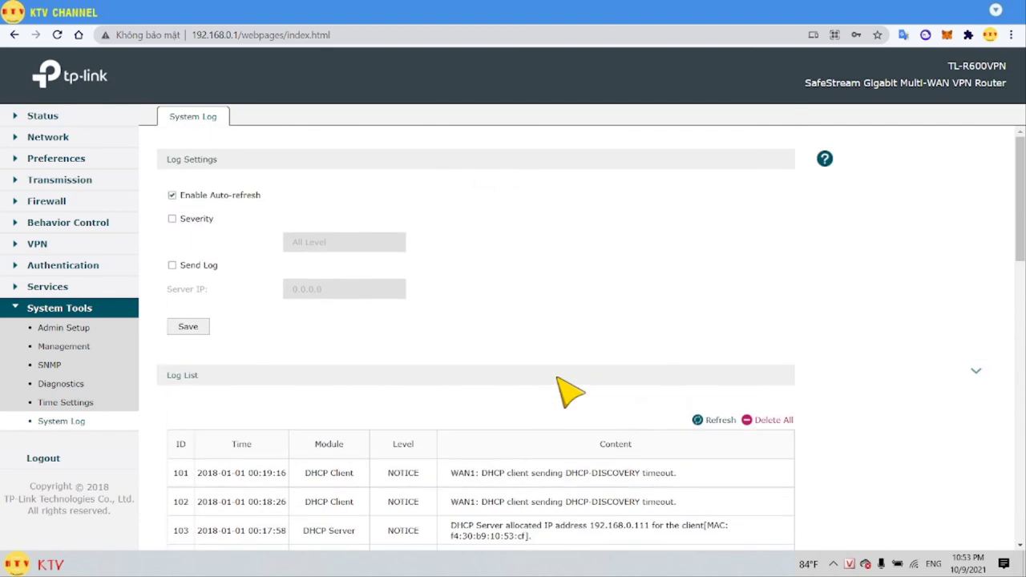
{"action": "scroll", "coordinate": [507, 383], "scroll_direction": "down", "scroll_amount": 10}
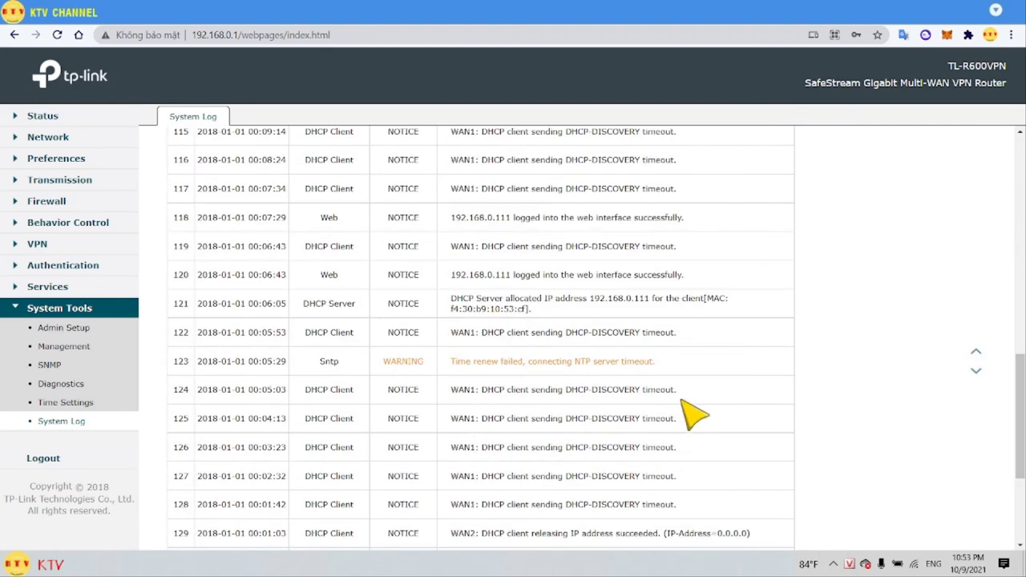
{"action": "scroll", "coordinate": [679, 394], "scroll_direction": "down", "scroll_amount": 5}
{"action": "scroll", "coordinate": [694, 414], "scroll_direction": "up", "scroll_amount": 15}
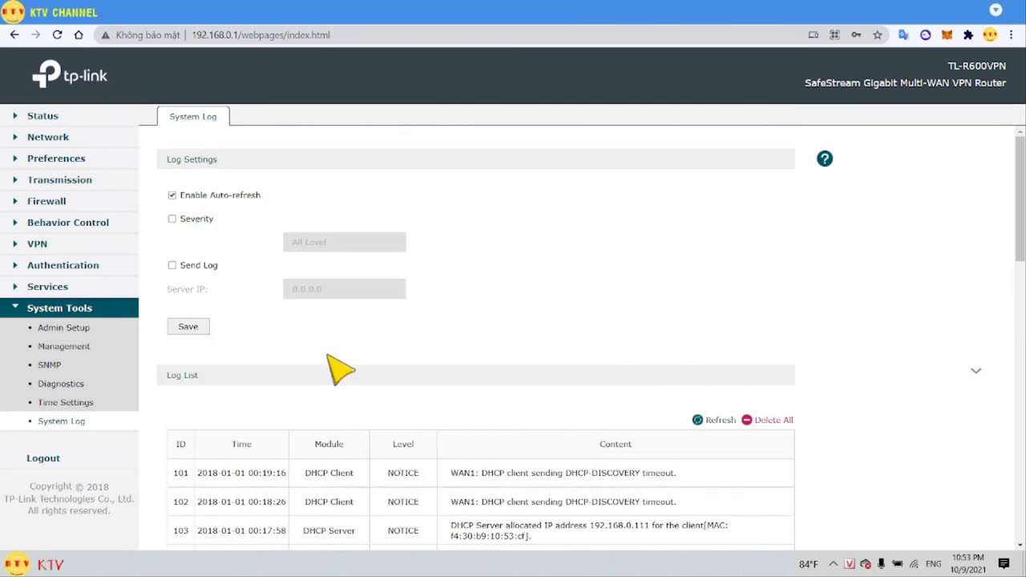
{"action": "left_click", "coordinate": [29, 311]}
{"action": "scroll", "coordinate": [882, 425], "scroll_direction": "down", "scroll_amount": 15}
{"action": "scroll", "coordinate": [871, 447], "scroll_direction": "up", "scroll_amount": 15}
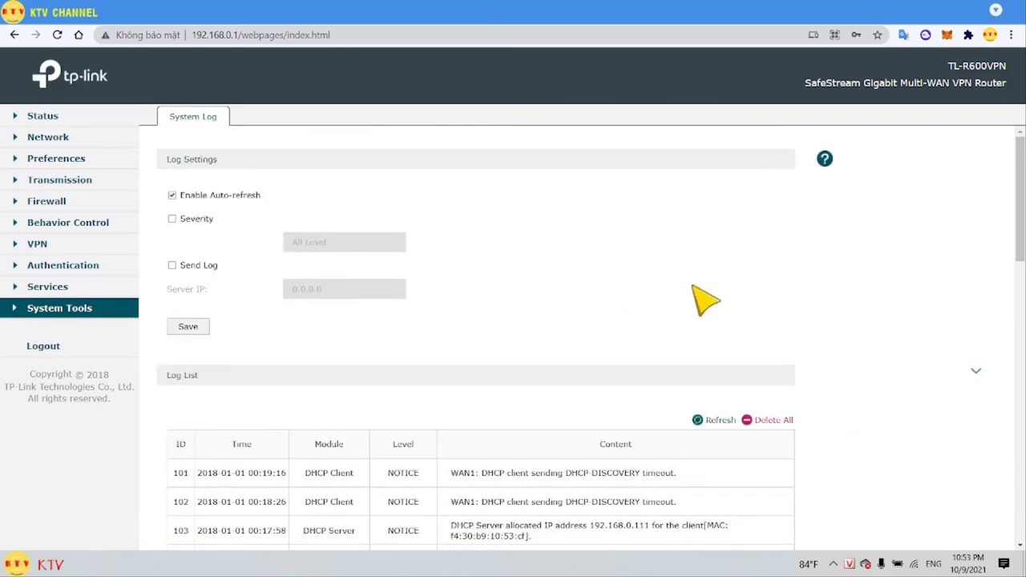